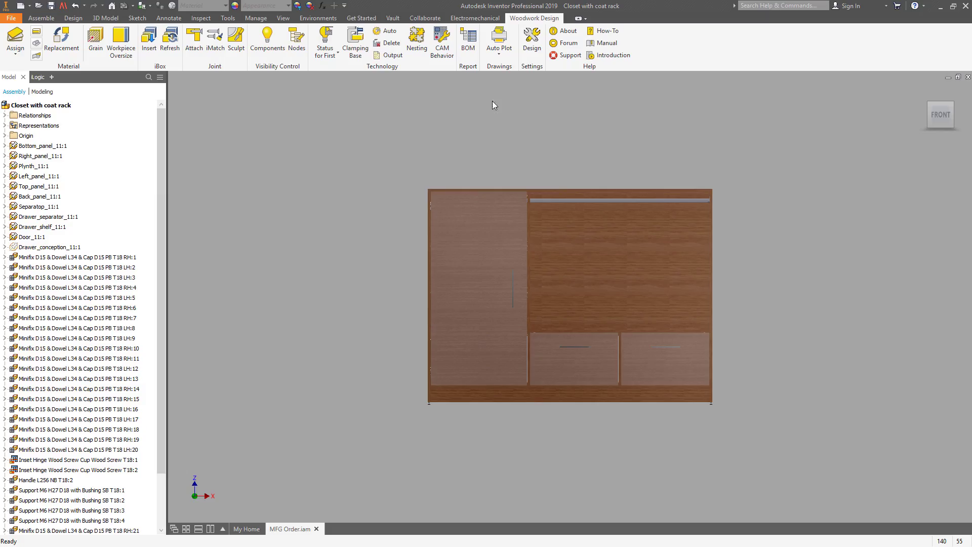
- Open Auto Plot from the Woodwork Design tab, then dismiss it to show the template drawing
left_click(498, 42)
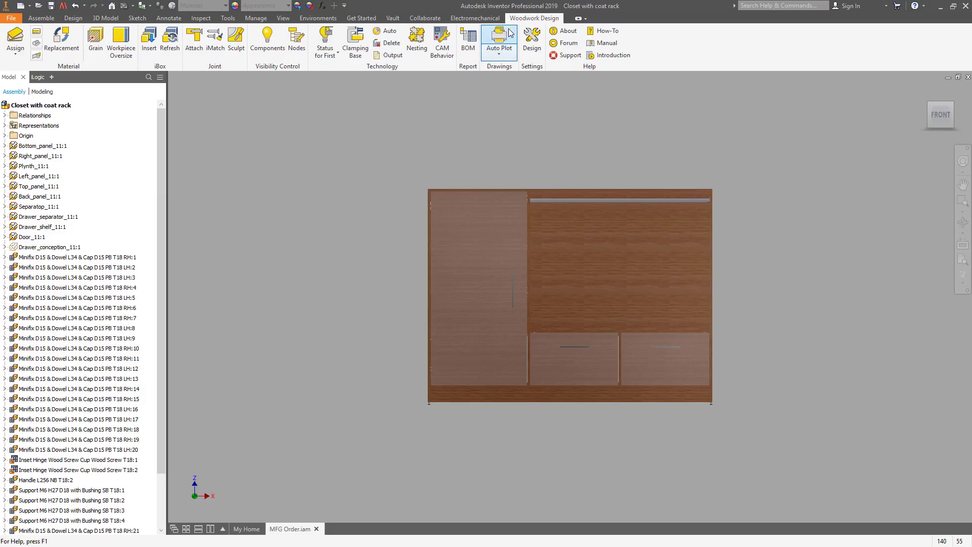
key("Return")
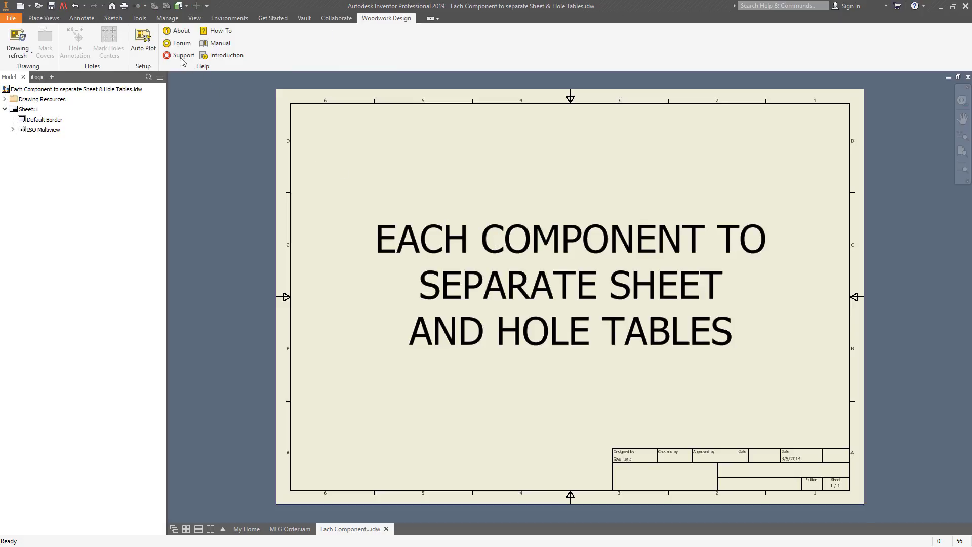
- Review the template's Components, Assembly and Part output settings in Auto Plot
left_click(149, 50)
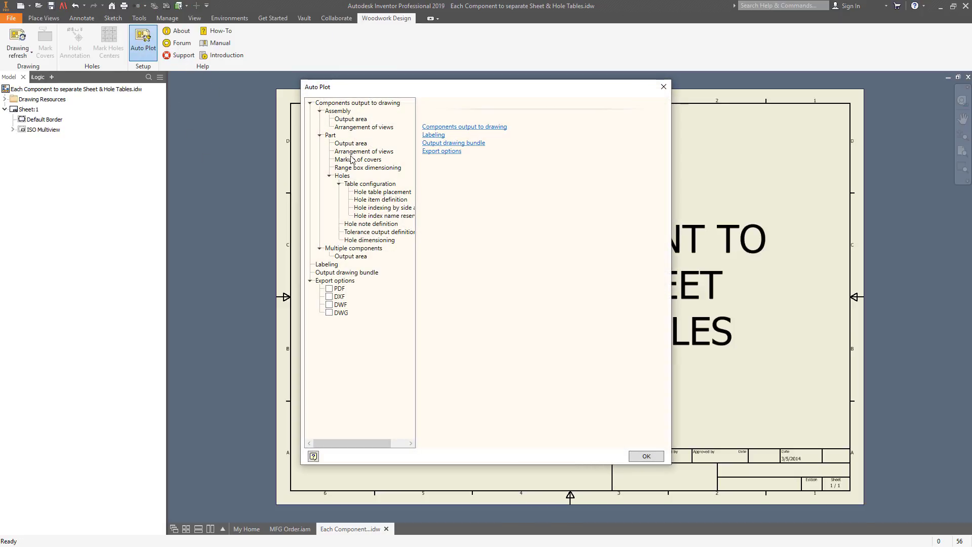
left_click(348, 106)
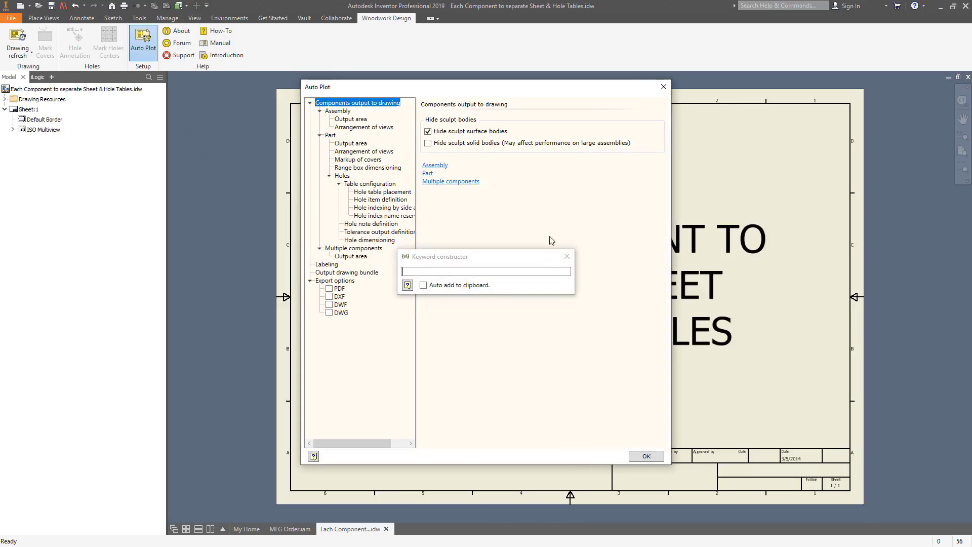
left_click(566, 255)
key("Down")
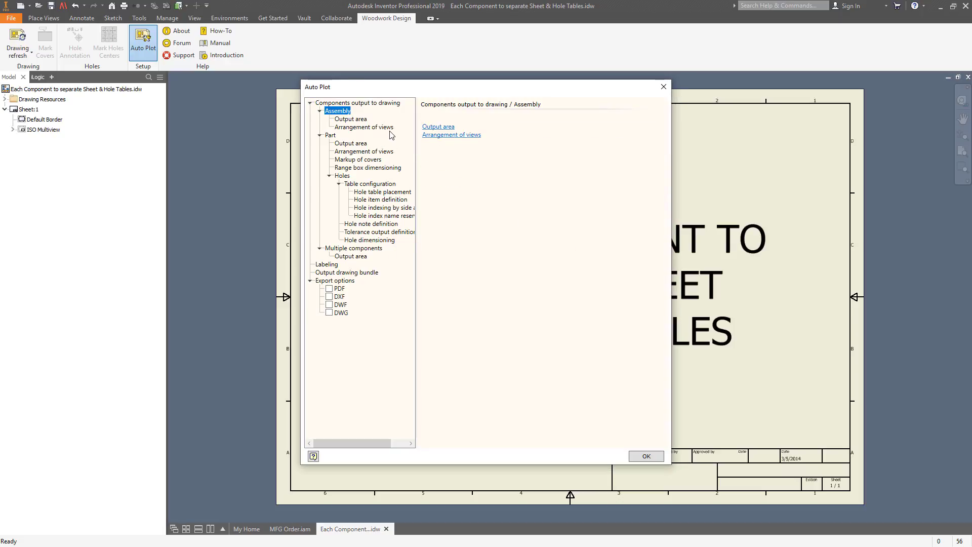
key("Down")
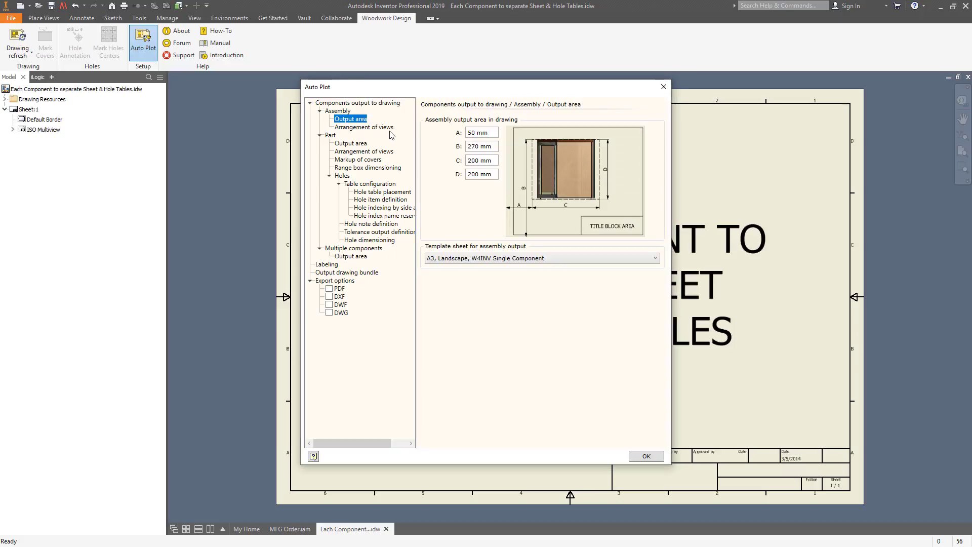
key("Down")
key("Down")
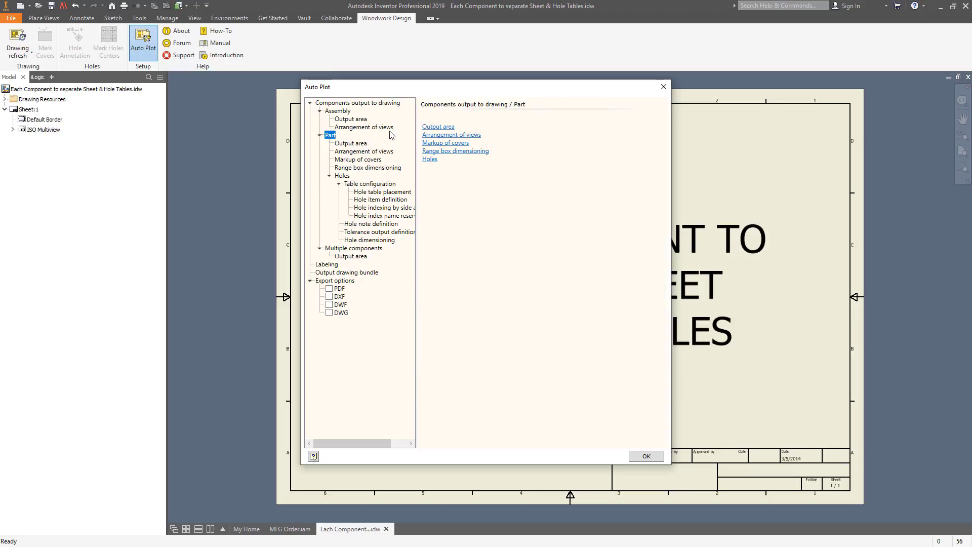
key("Down")
key("Down")
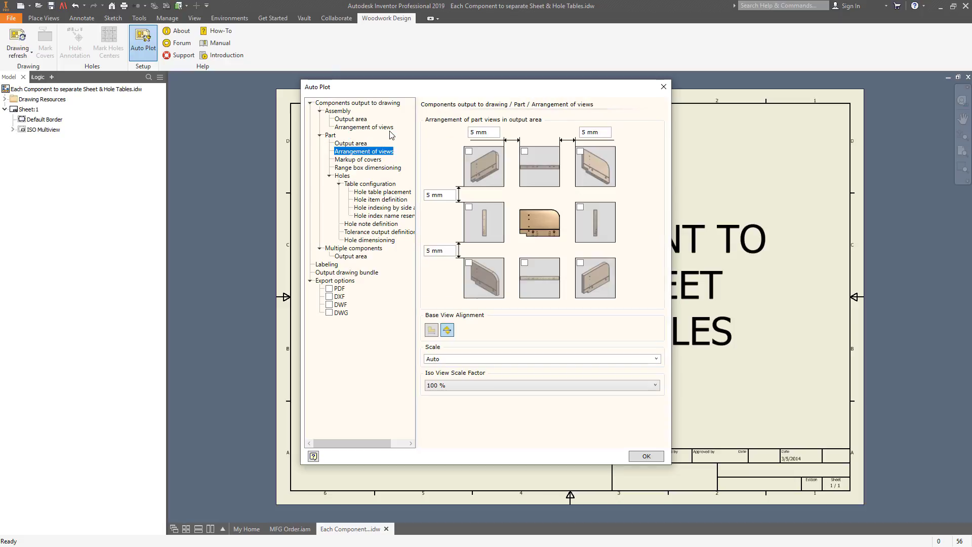
- Review the cover markup, hole table, hole item, index name, tolerance and hole dimensioning settings
key("Down")
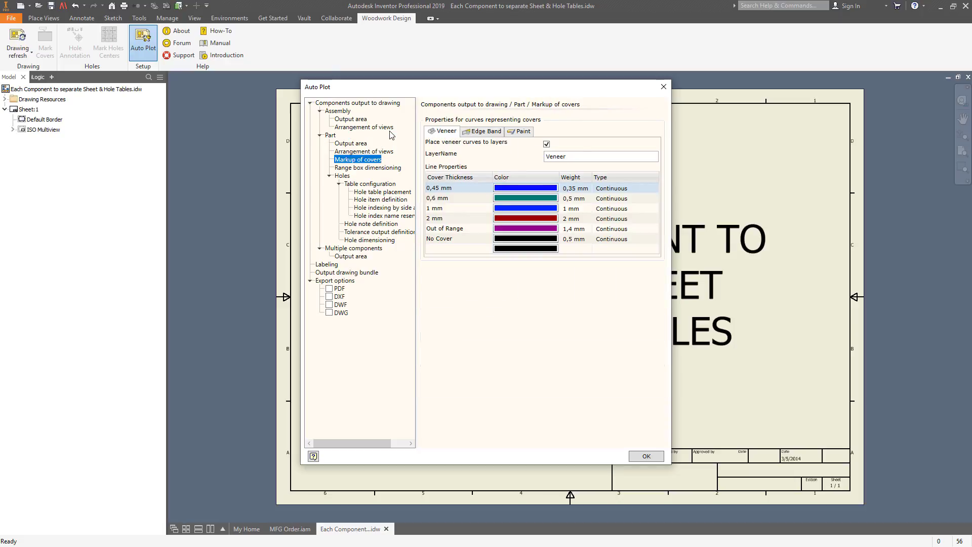
key("Down")
key("Down")
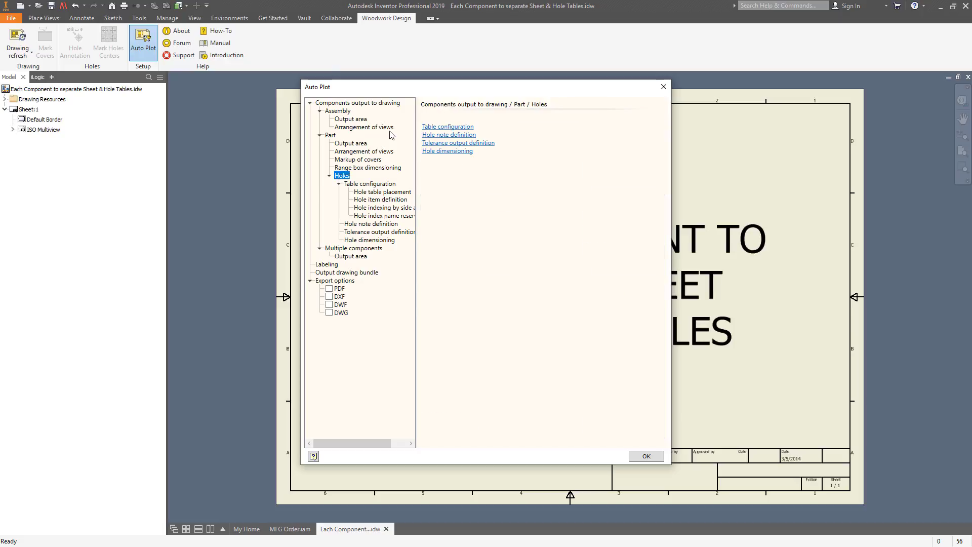
key("Down")
key("Down")
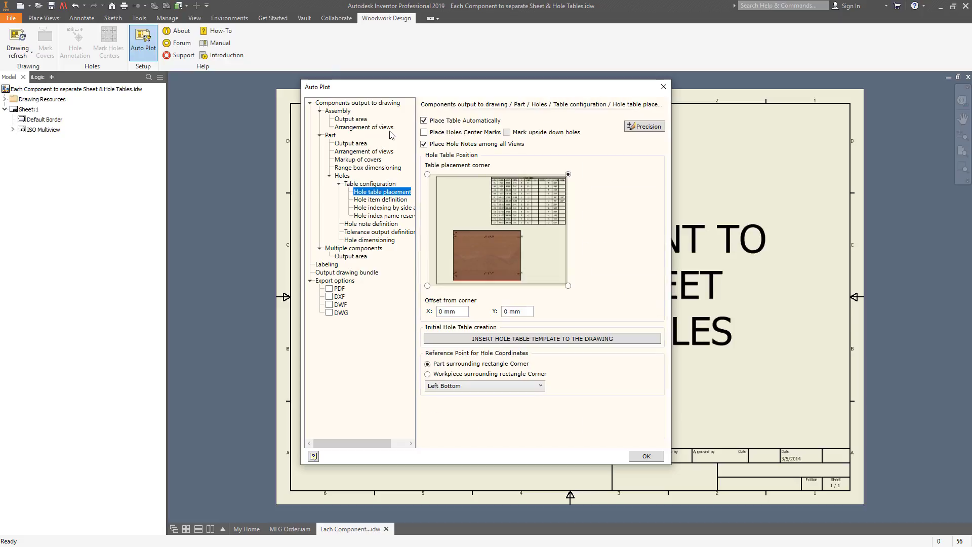
key("Down")
key("Down")
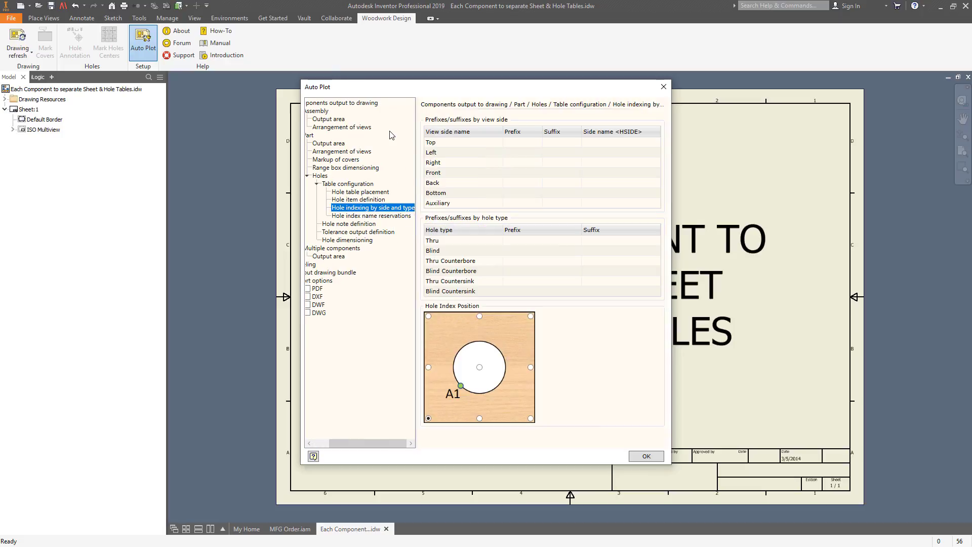
key("Down")
key("Down")
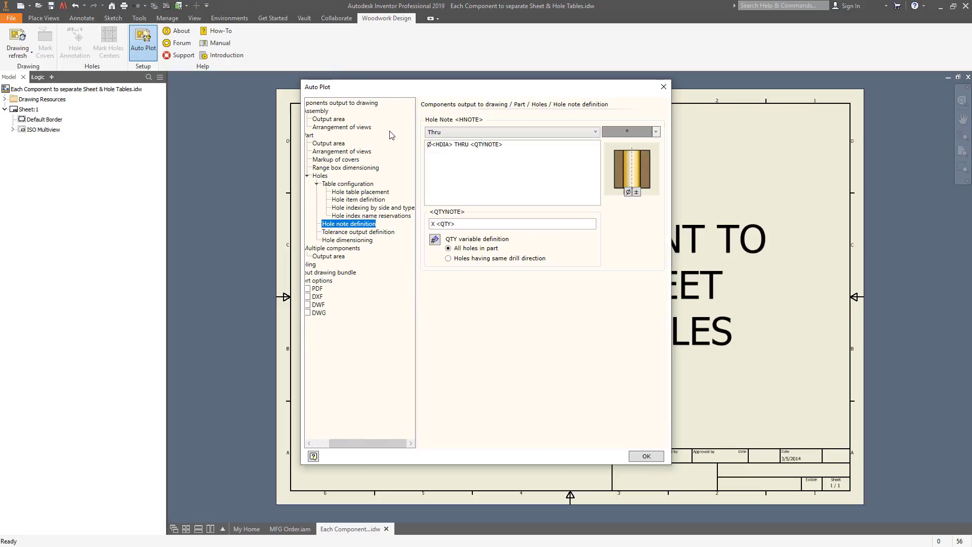
key("Down")
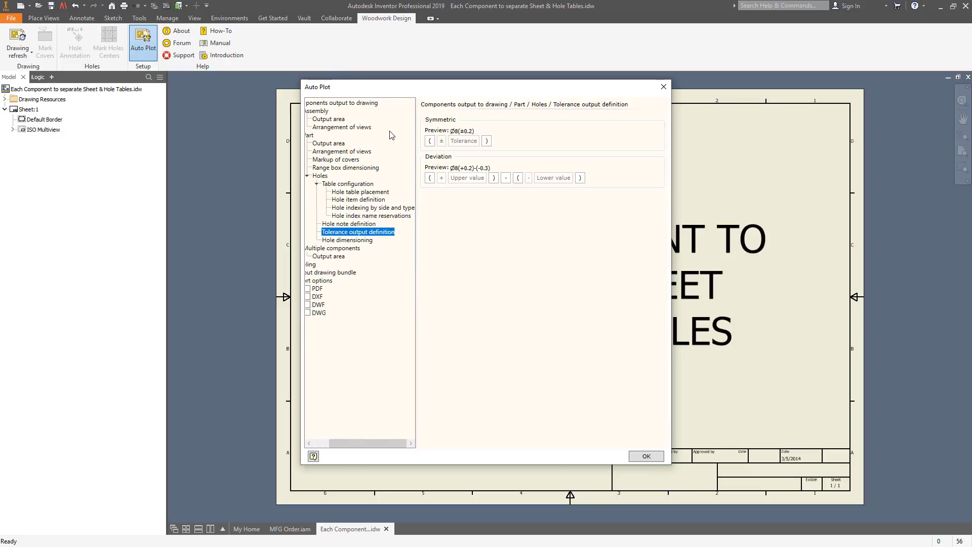
key("Down")
key("Down")
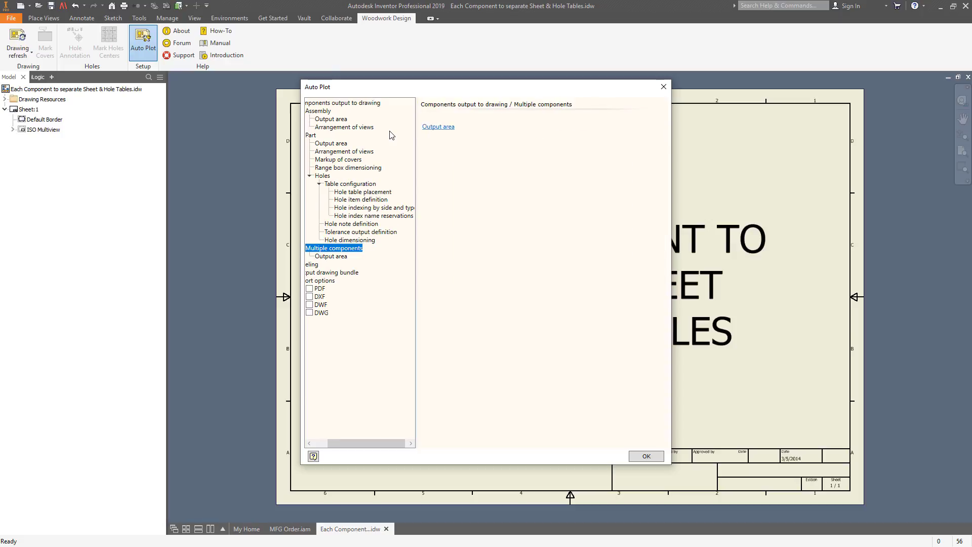
- Check the output bundle and PDF, DXF, DWF, DWG export options, then close the template drawing
key("Down")
key("Down")
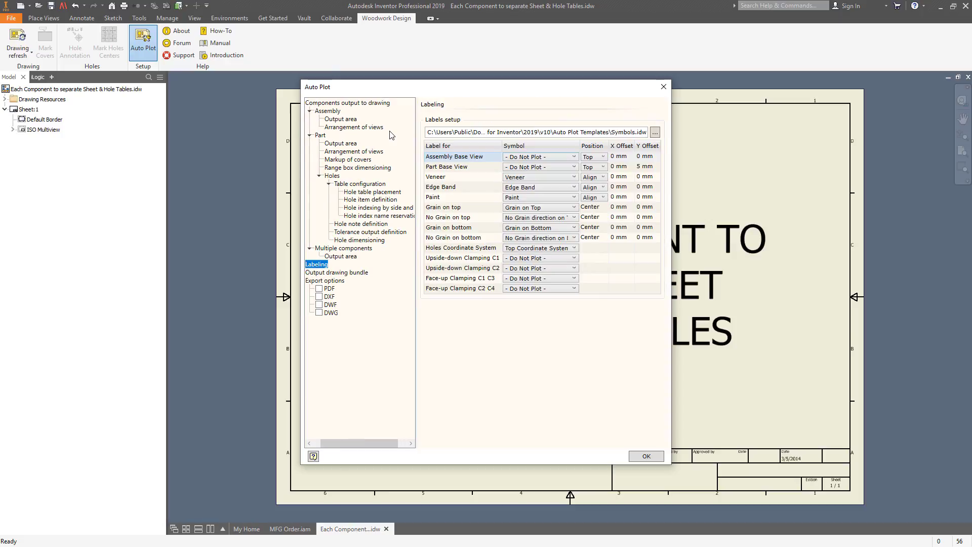
key("Down")
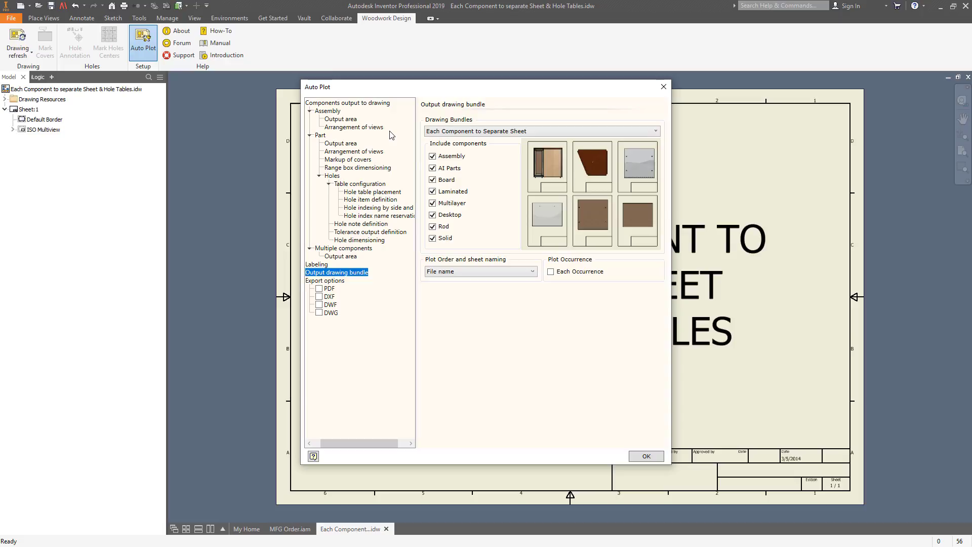
key("Down")
key("Down")
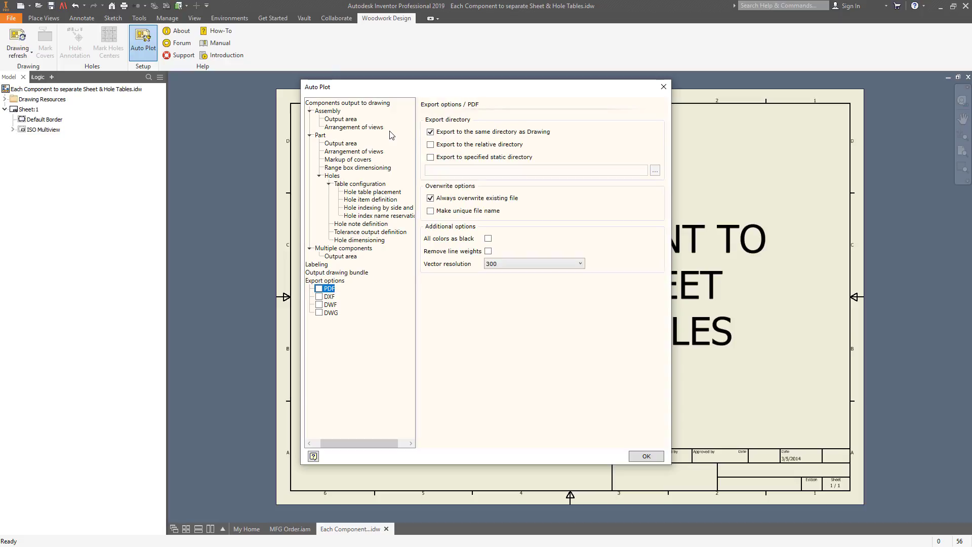
key("Down")
key("Down")
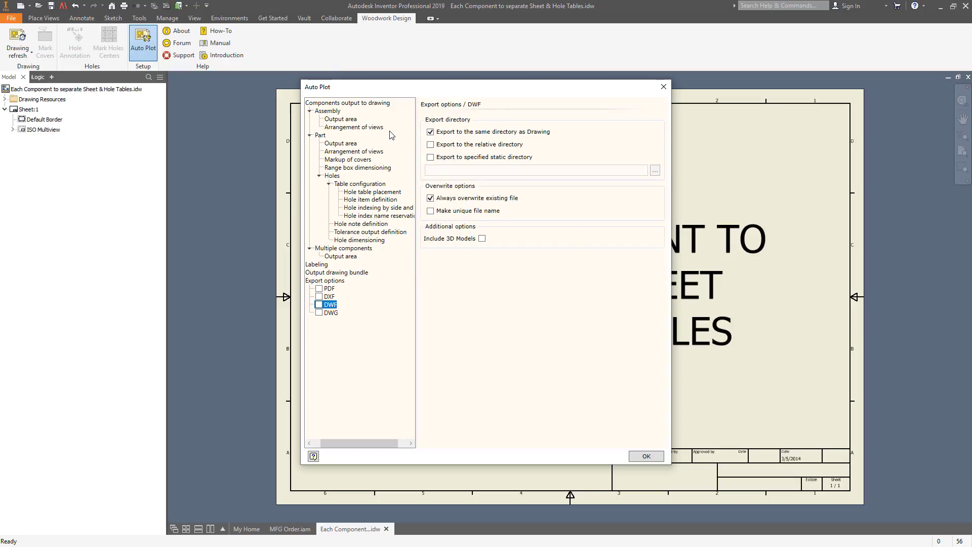
key("Down")
left_click(646, 458)
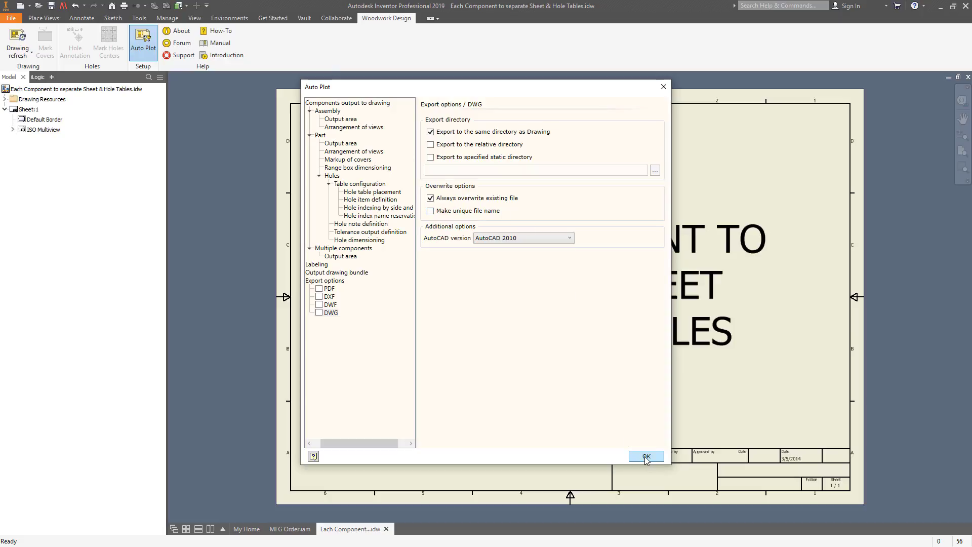
left_click(967, 77)
left_click(473, 300)
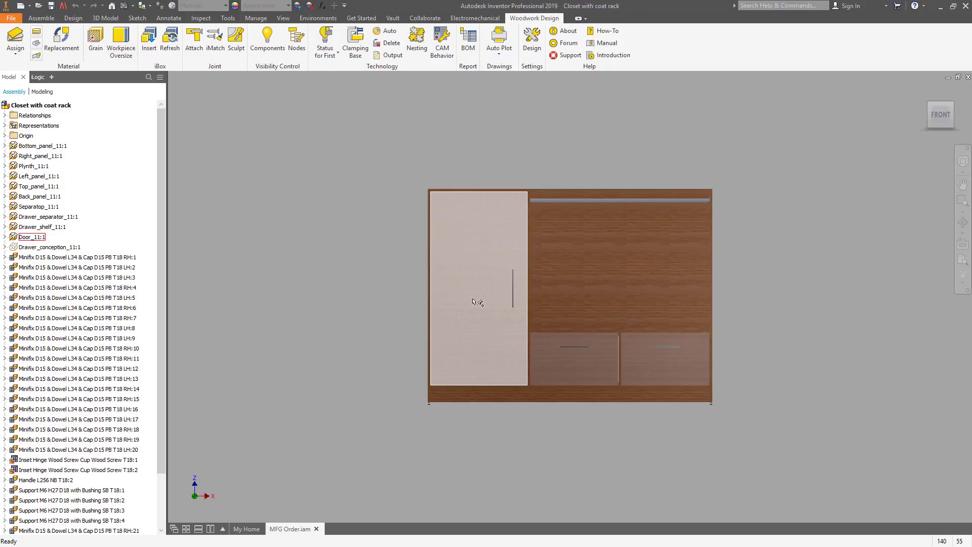
- Run Auto Plot on the closet assembly and open the resulting 22-sheet MFG Order.idw
left_click(499, 40)
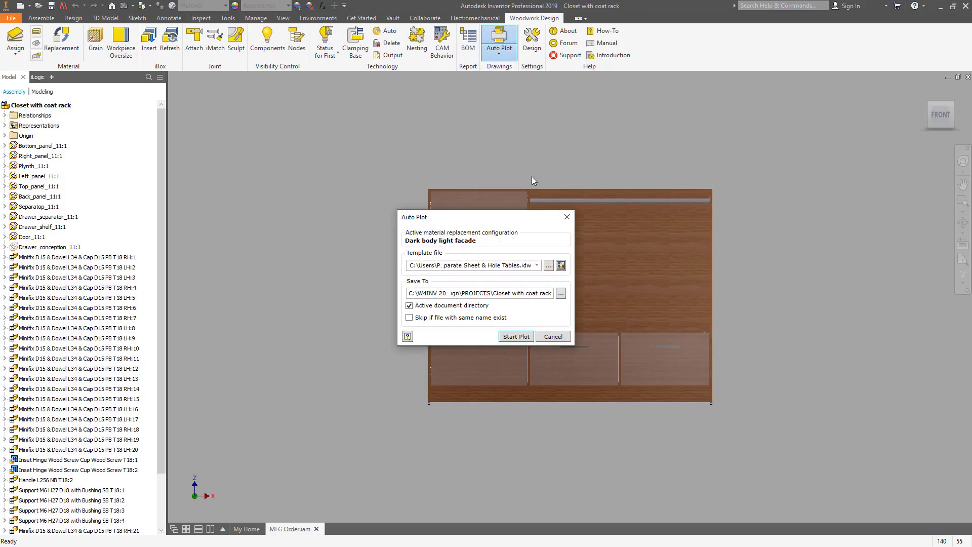
left_click(518, 337)
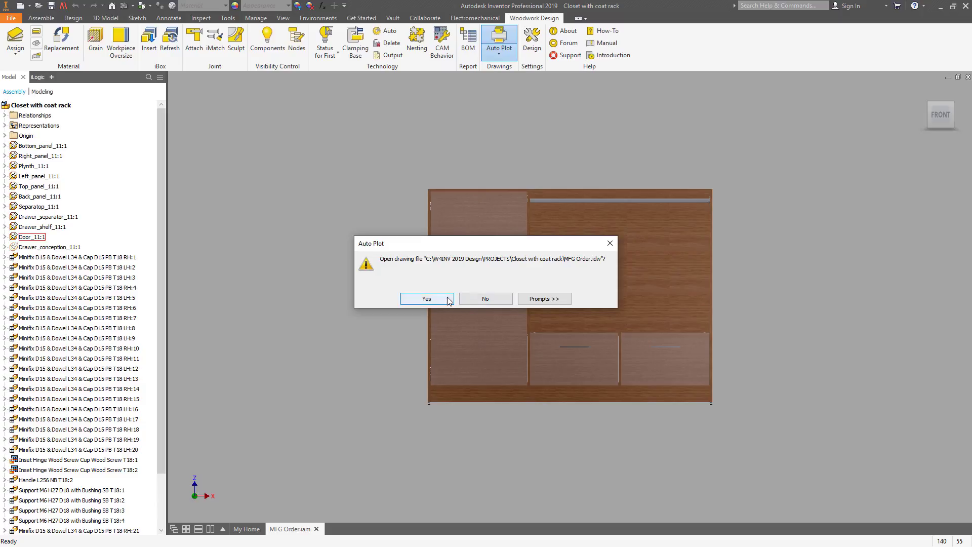
left_click(426, 298)
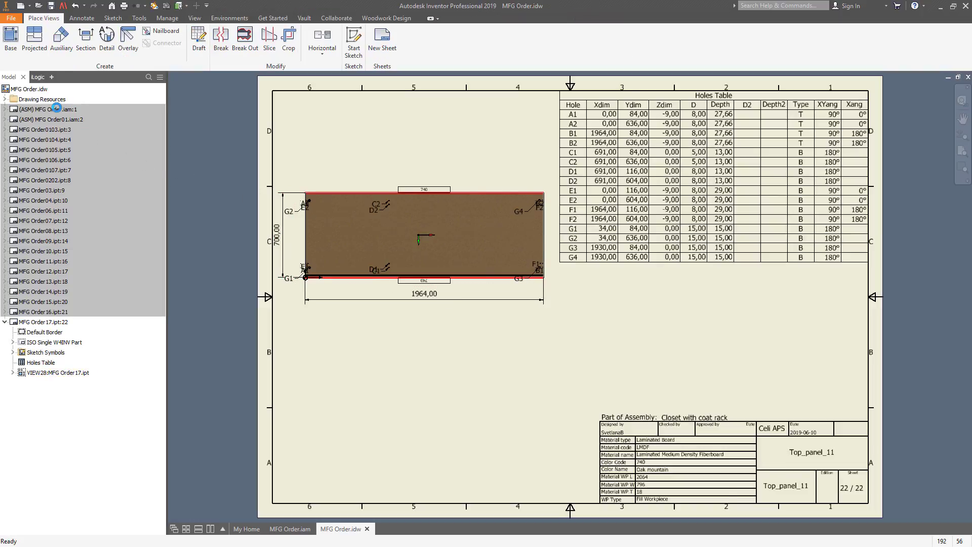
- Page through sheets 1–8: cabinet assembly, Full Pull Drawer sheets and the oval wardrobe bar
double_click(57, 108)
double_click(59, 119)
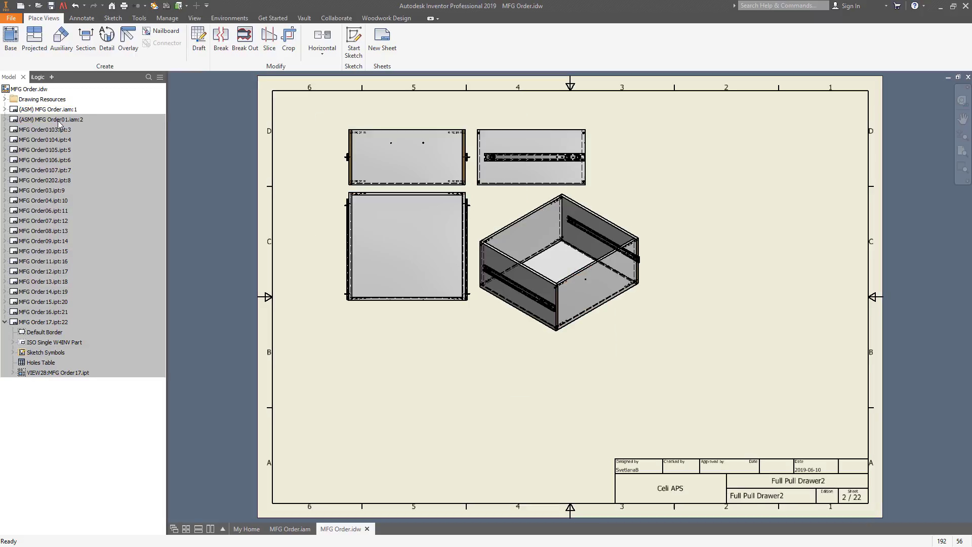
double_click(60, 130)
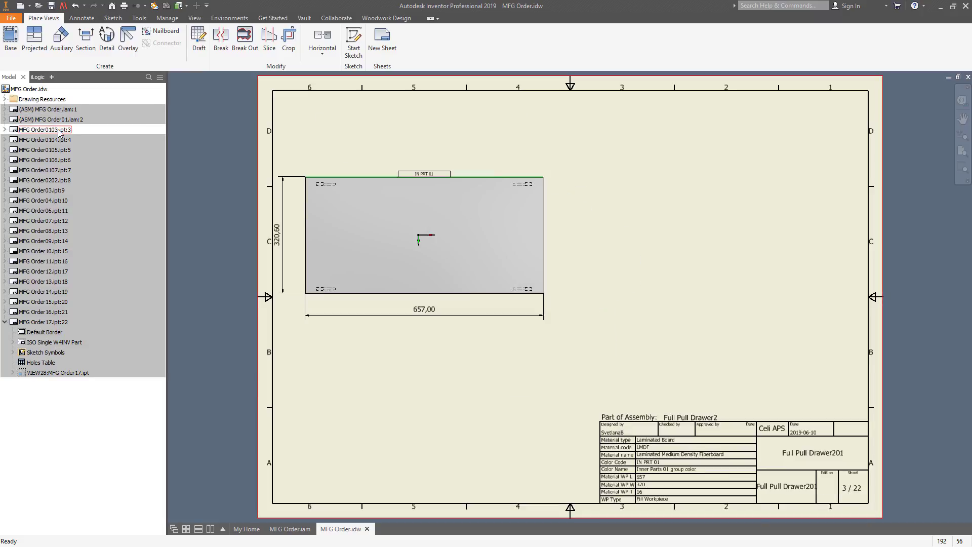
double_click(56, 141)
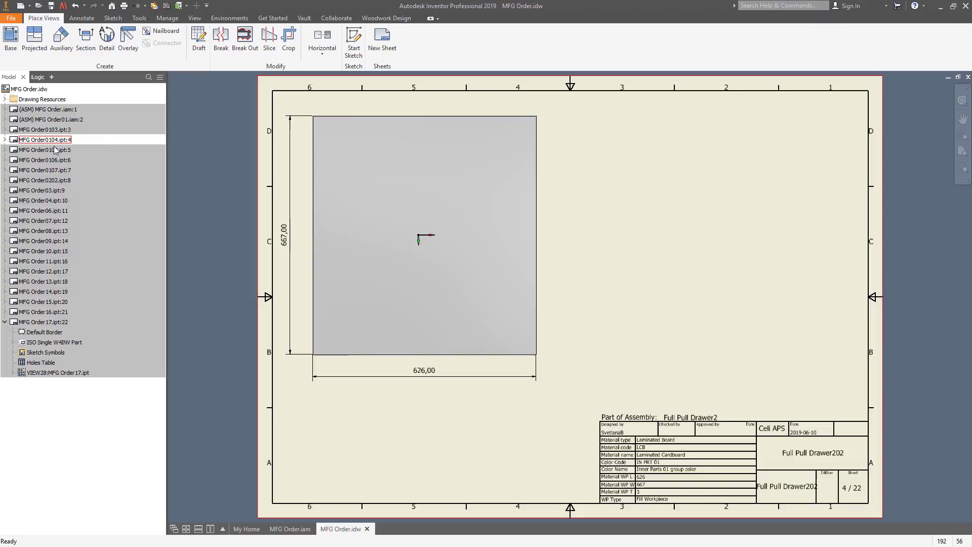
double_click(55, 151)
double_click(56, 161)
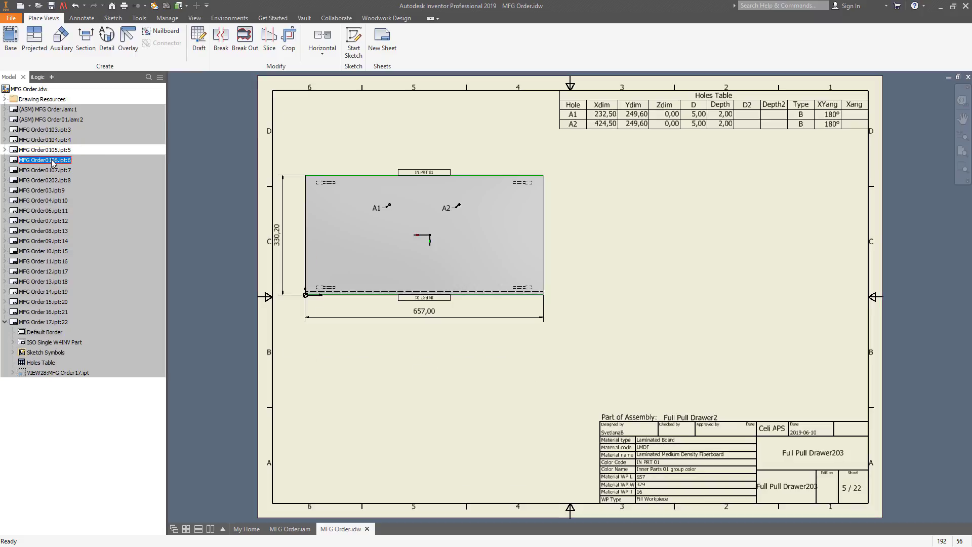
double_click(51, 170)
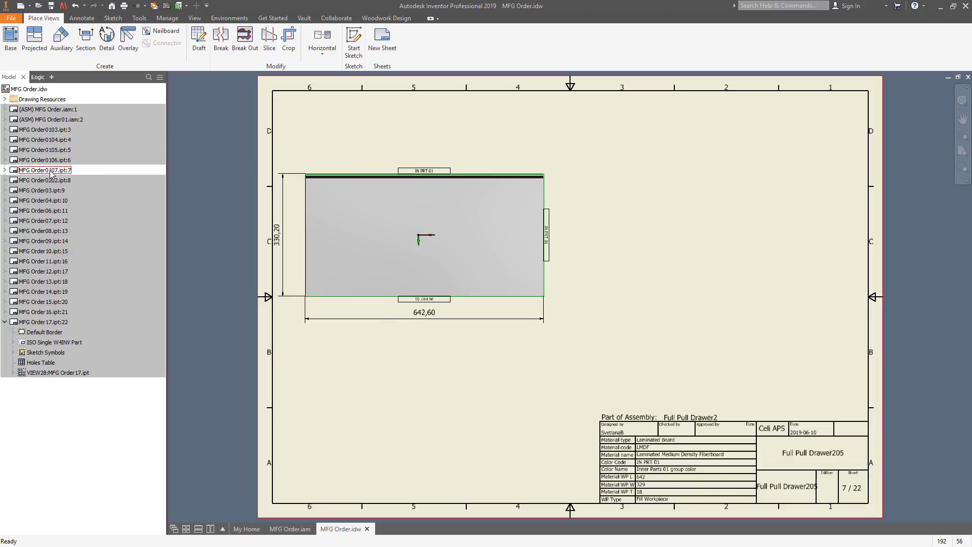
double_click(48, 179)
- Page through sheets 9–17: Bottom_panel_11, Door_11, drawer parts, Left_panel_11 and Plynth_11
double_click(47, 191)
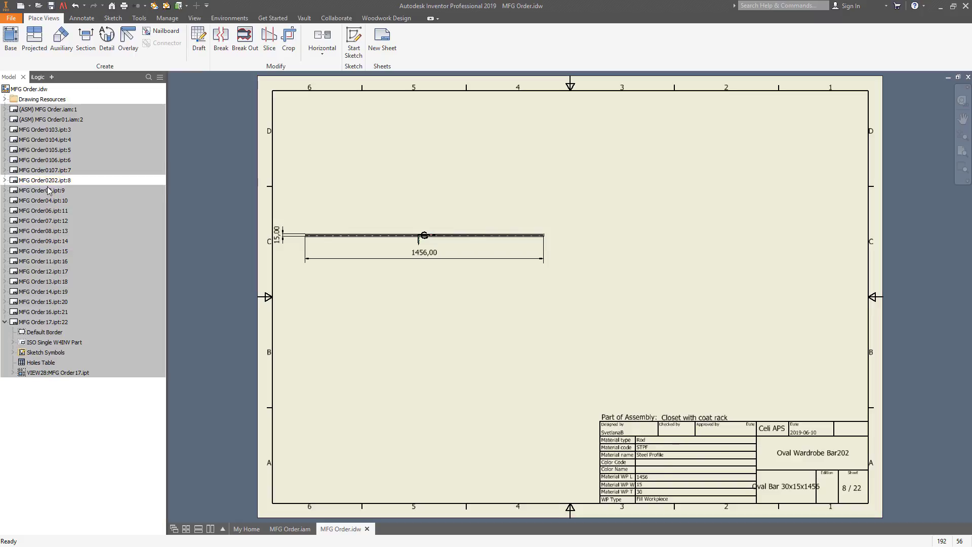
double_click(47, 201)
double_click(46, 211)
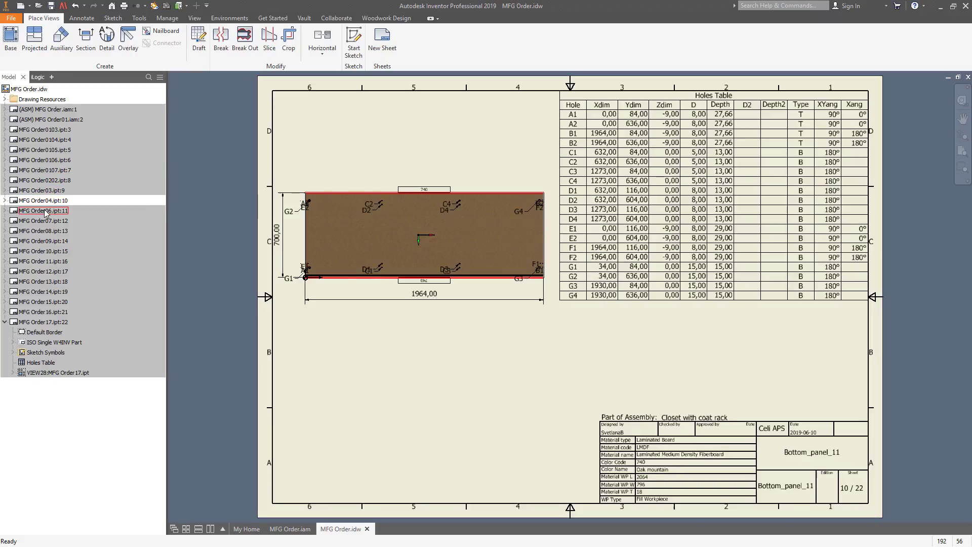
double_click(47, 220)
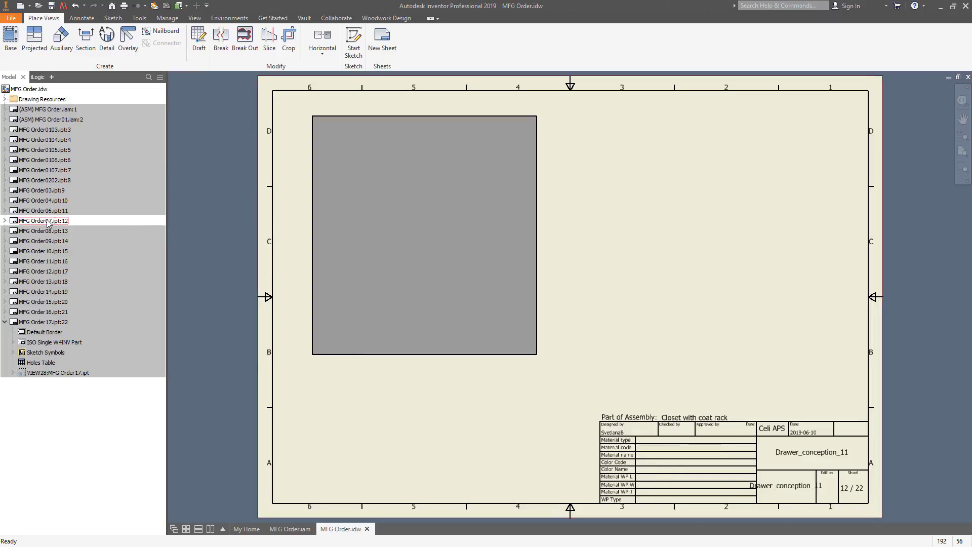
double_click(45, 231)
double_click(46, 240)
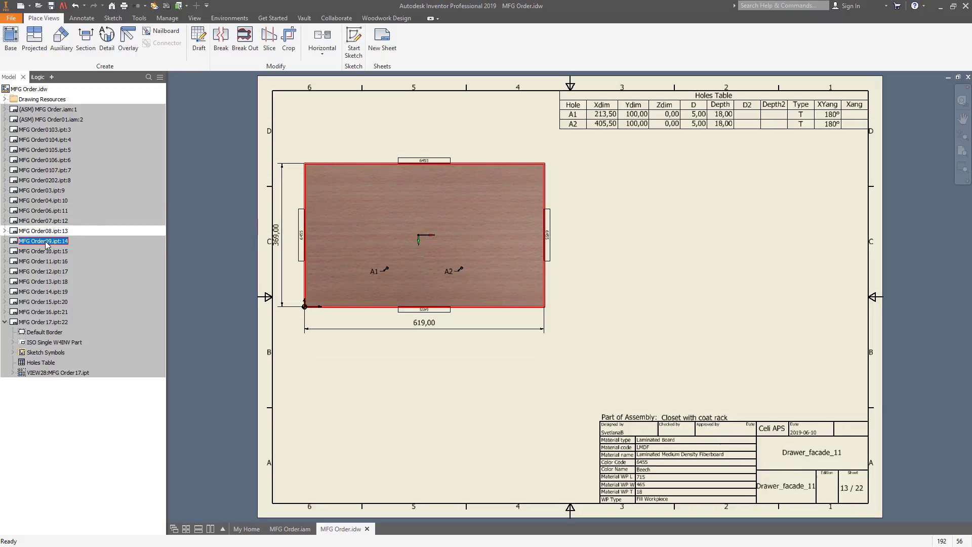
double_click(45, 251)
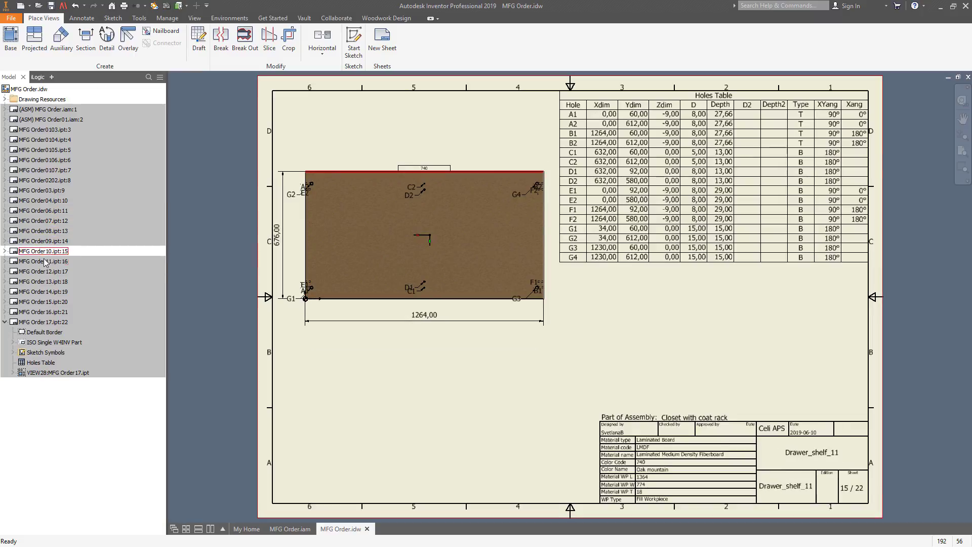
double_click(44, 261)
double_click(41, 272)
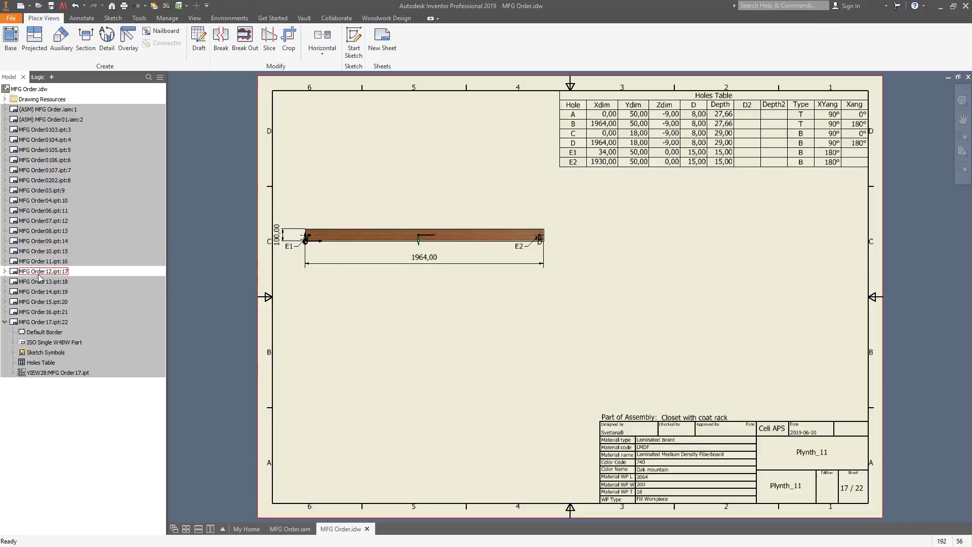